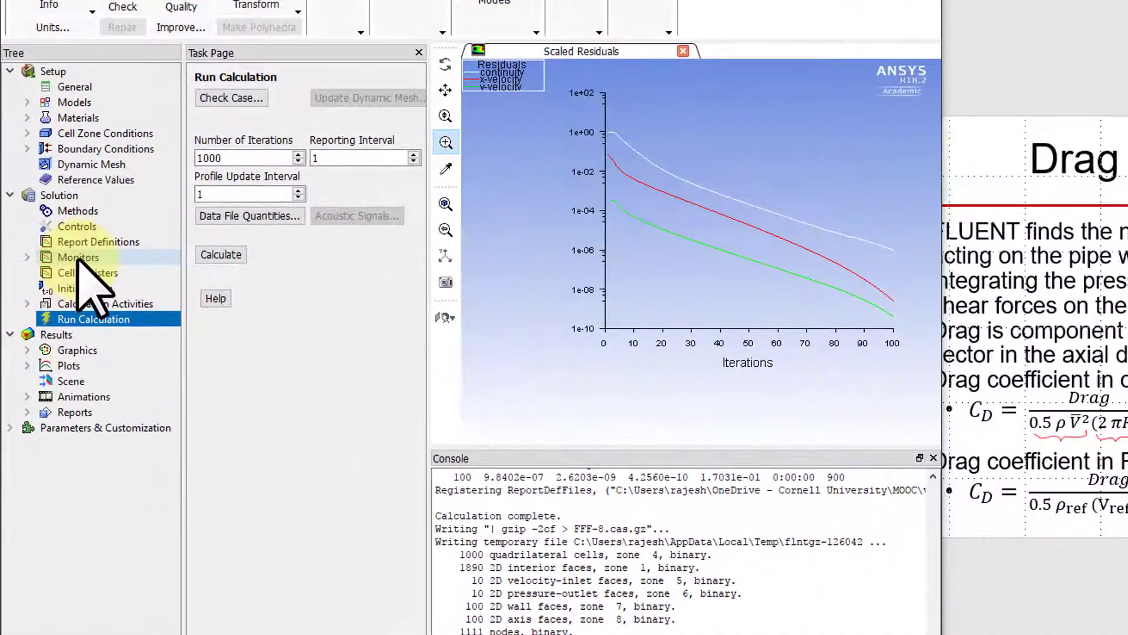
- Select Report Definitions under Solution in the Tree of the solved pipe case
click(85, 242)
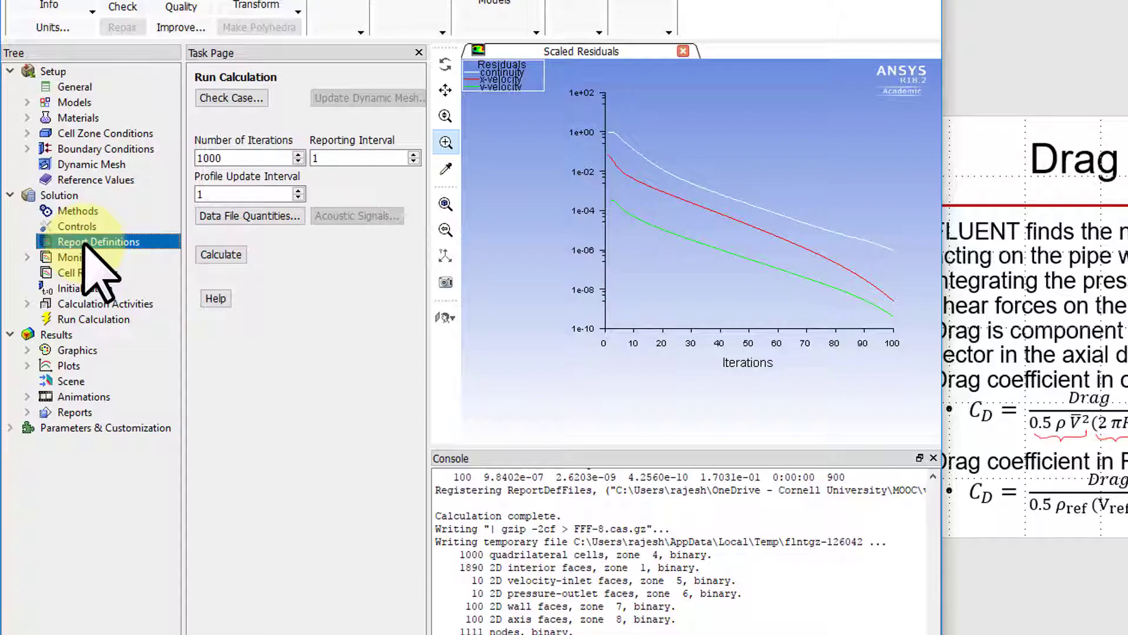
- Create a new Force Report > Drag definition from the Report Definitions manager
double_click(84, 242)
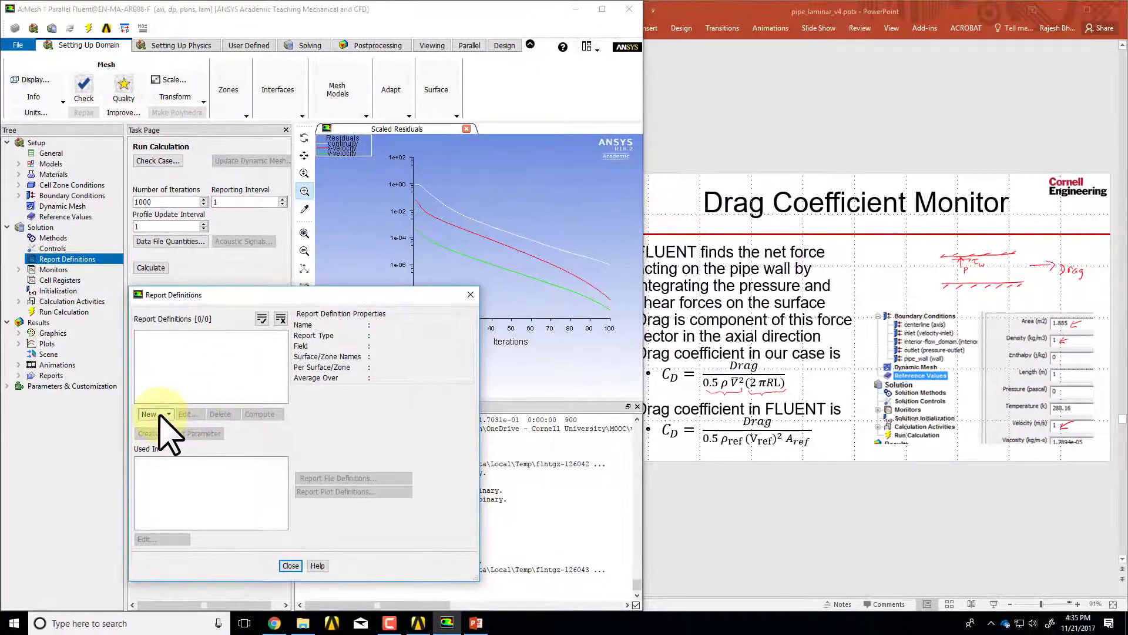
click(159, 415)
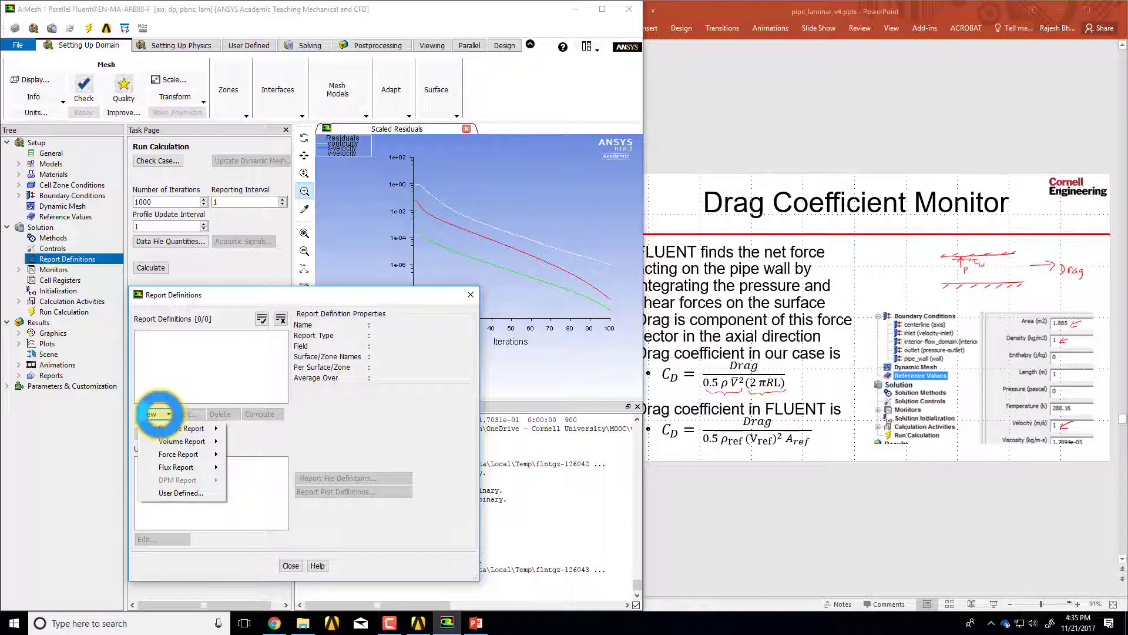
mouse_move(173, 455)
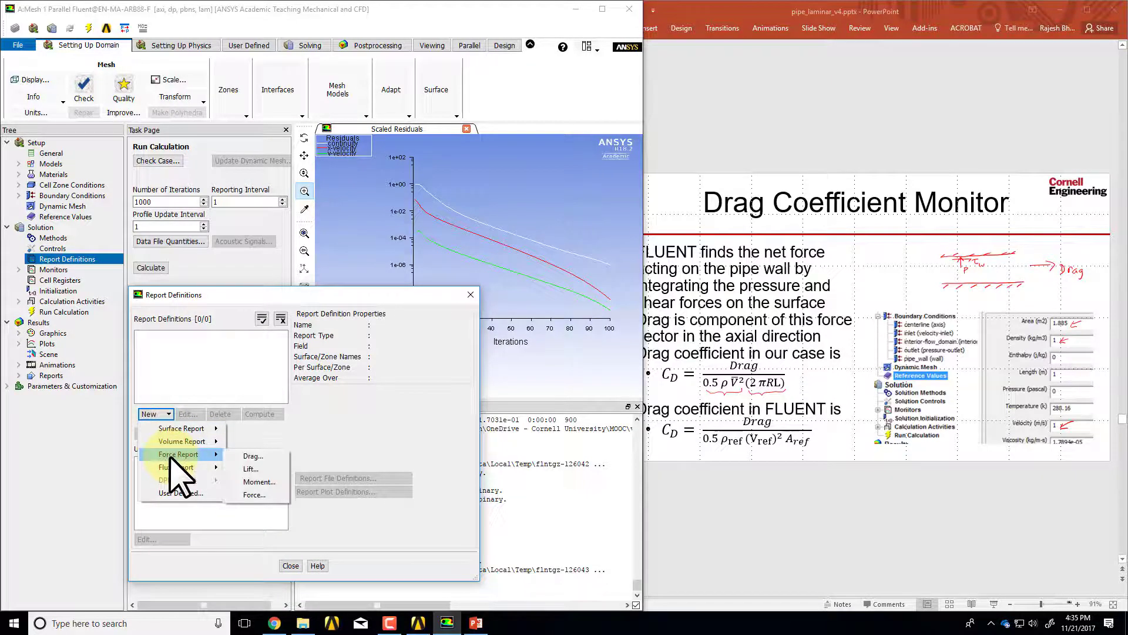
click(257, 457)
- Name the drag report 'cd' and choose pipe_wall as its wall zone
click(176, 238)
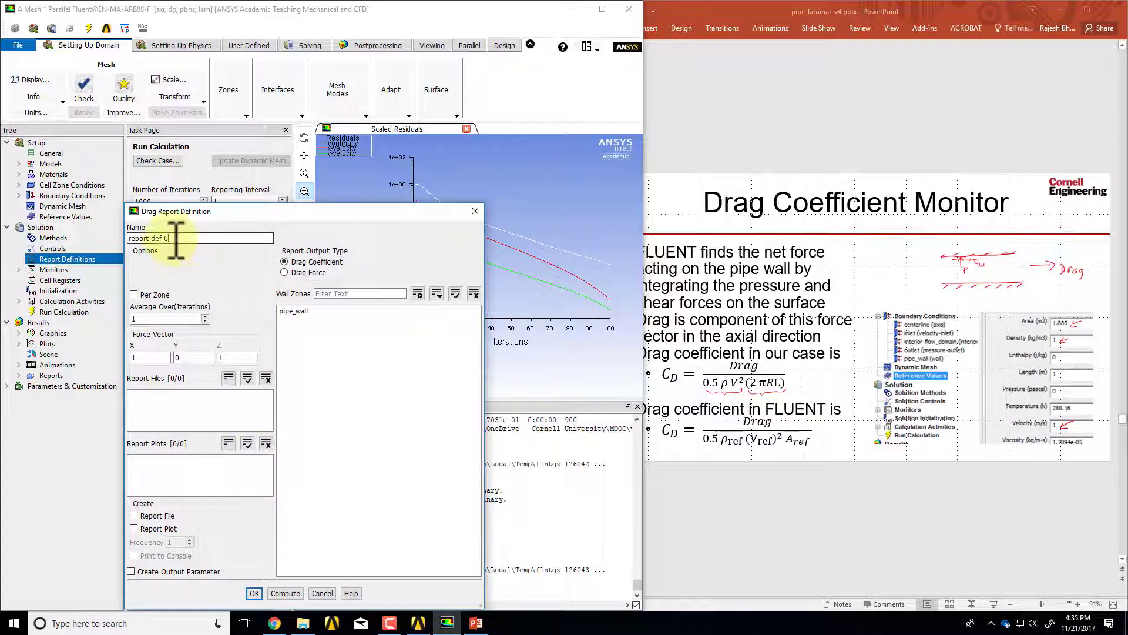
drag(176, 238, 105, 253)
text(cd)
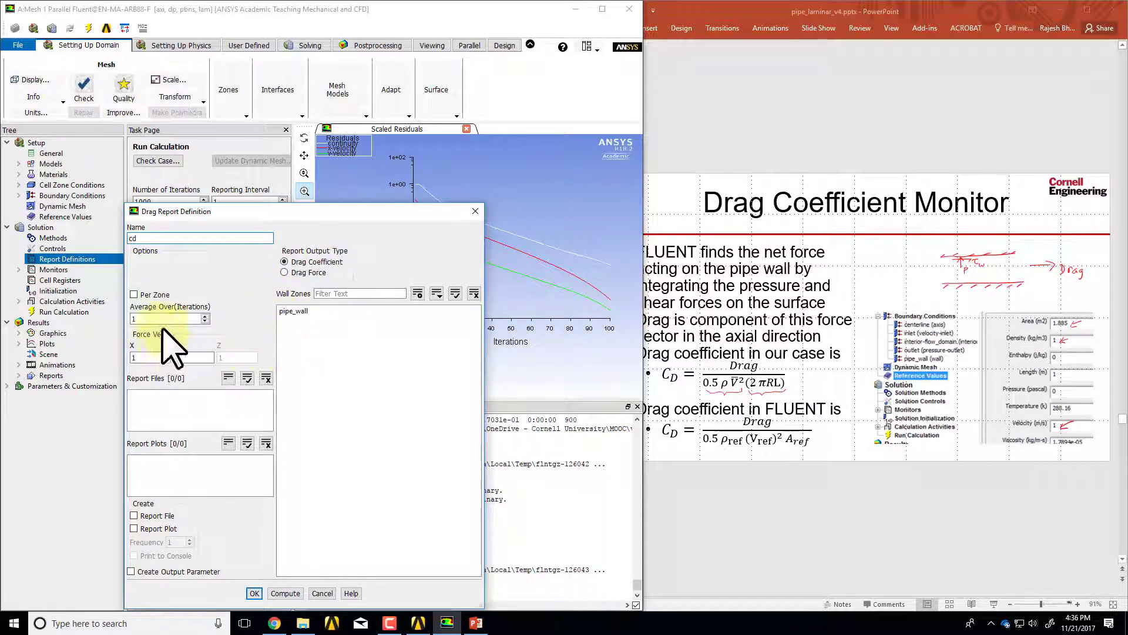
click(299, 312)
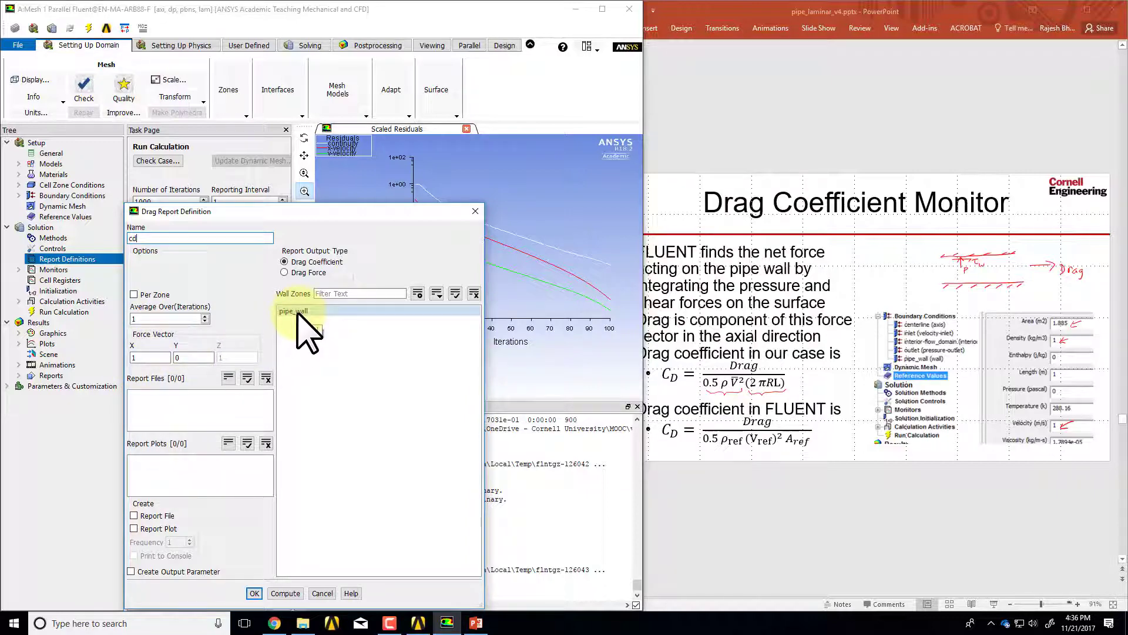
click(296, 312)
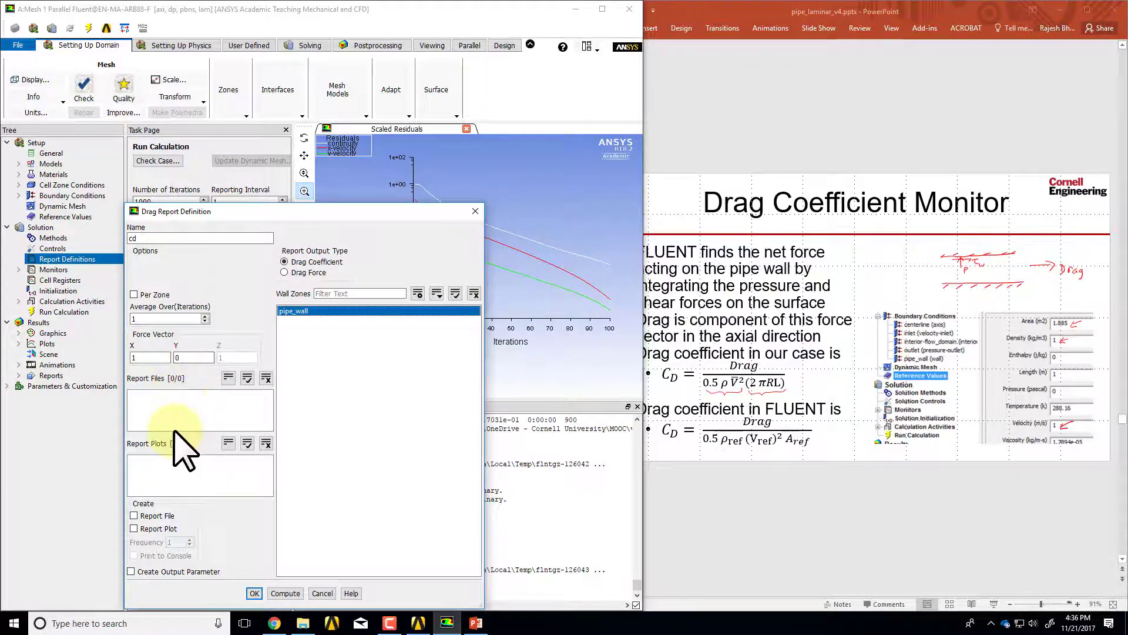
- Enable Report File, Report Plot and Print to Console for cd, then save it
click(134, 516)
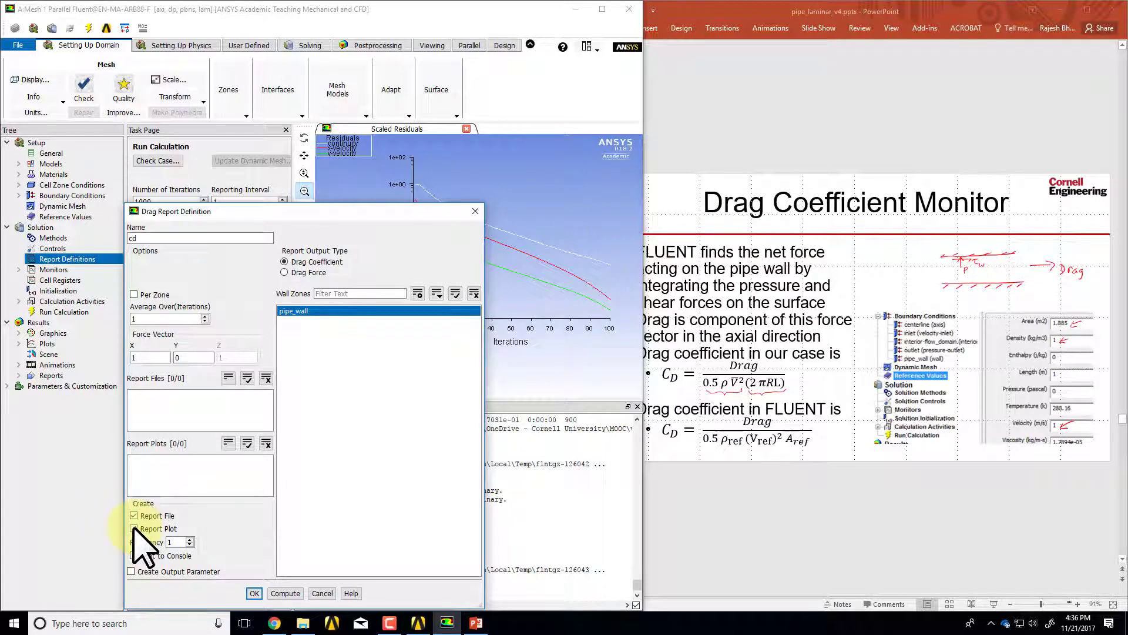
click(134, 529)
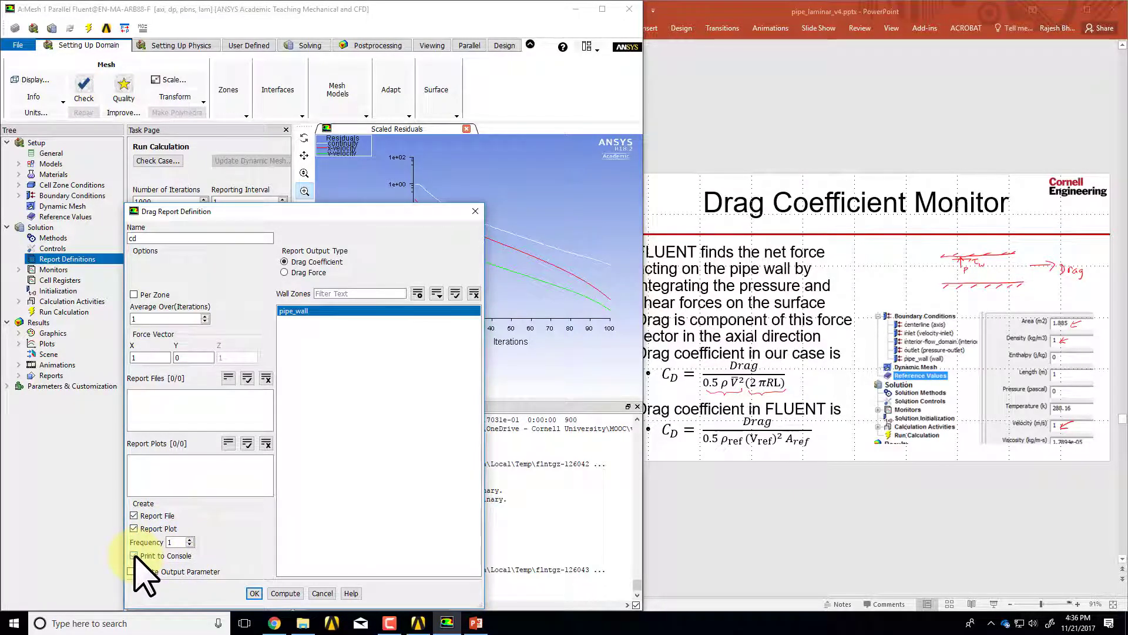
click(134, 556)
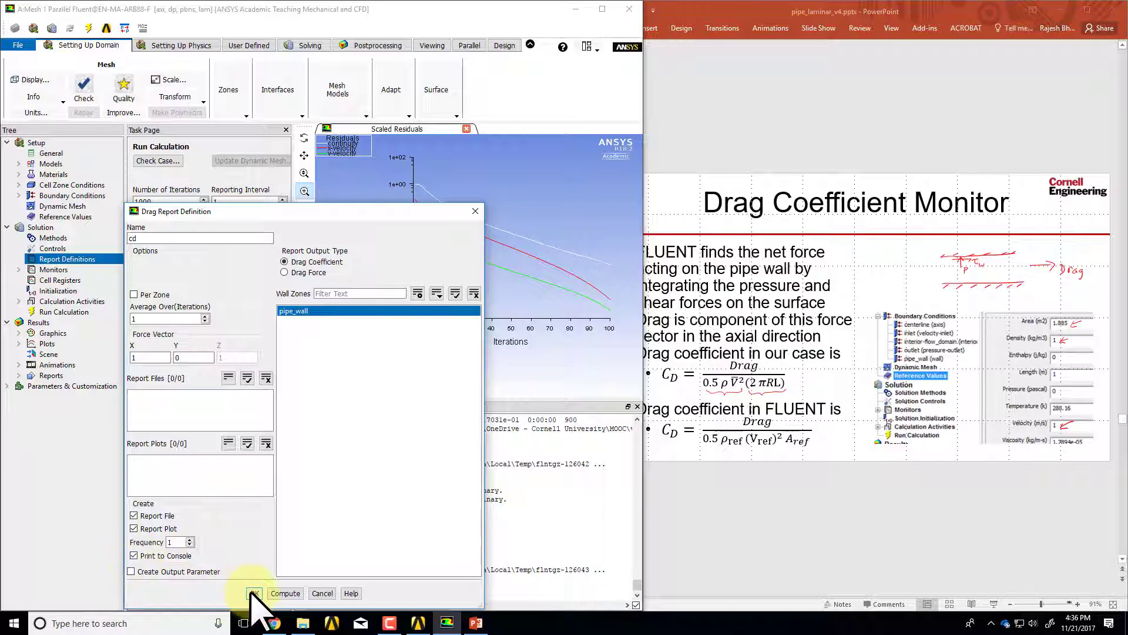
click(254, 592)
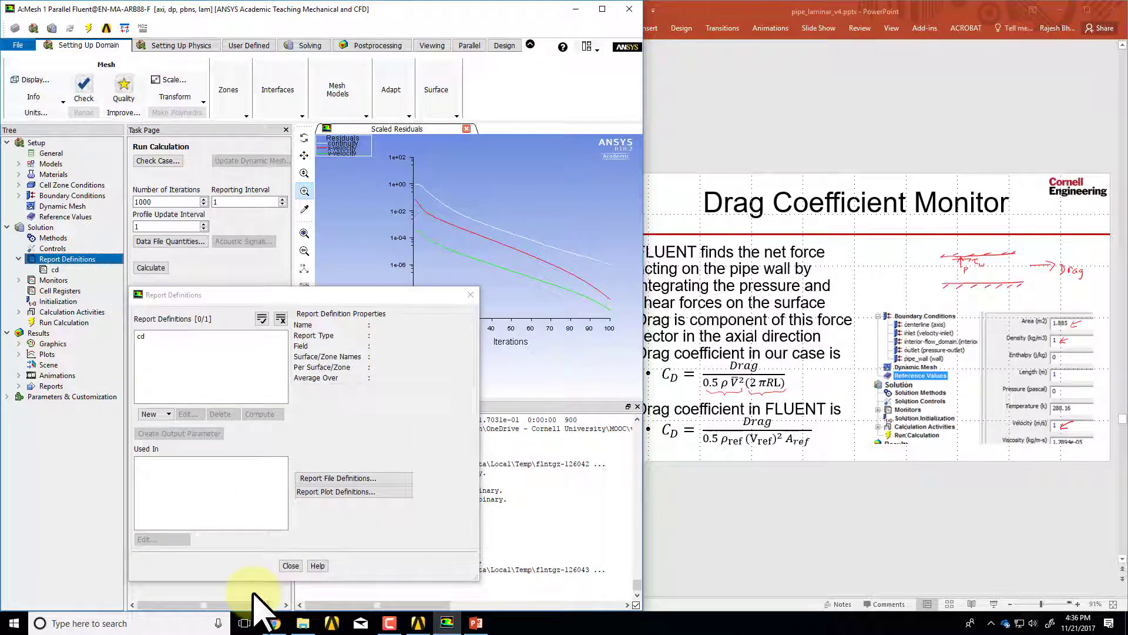
- Close the Report Definitions dialog to return to the Run Calculation page
click(291, 565)
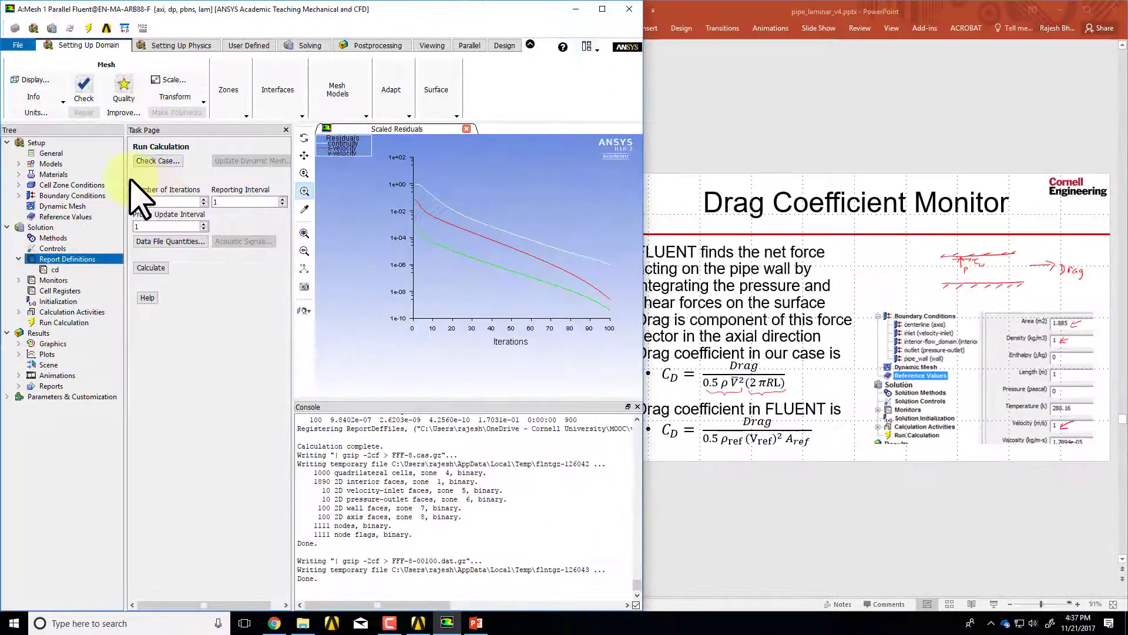
- Set the reference density to 1 kg/m³ in Reference Values
click(66, 218)
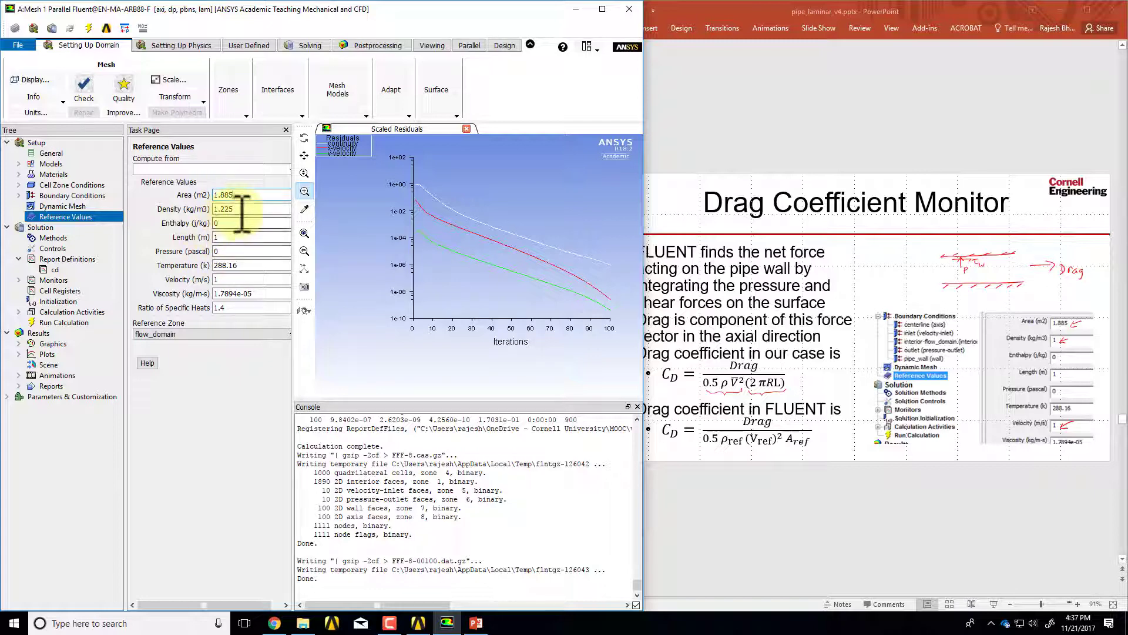
double_click(231, 209)
text(1)
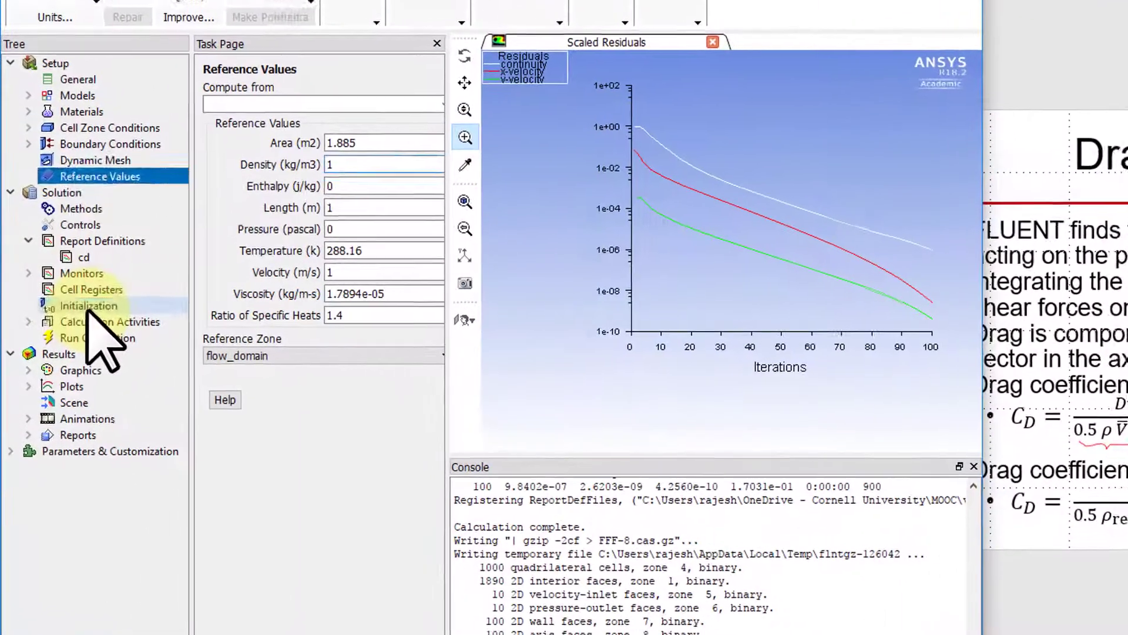
- Rerun the calculation to convergence at iteration 100, giving a drag coefficient of 0.17031
click(67, 303)
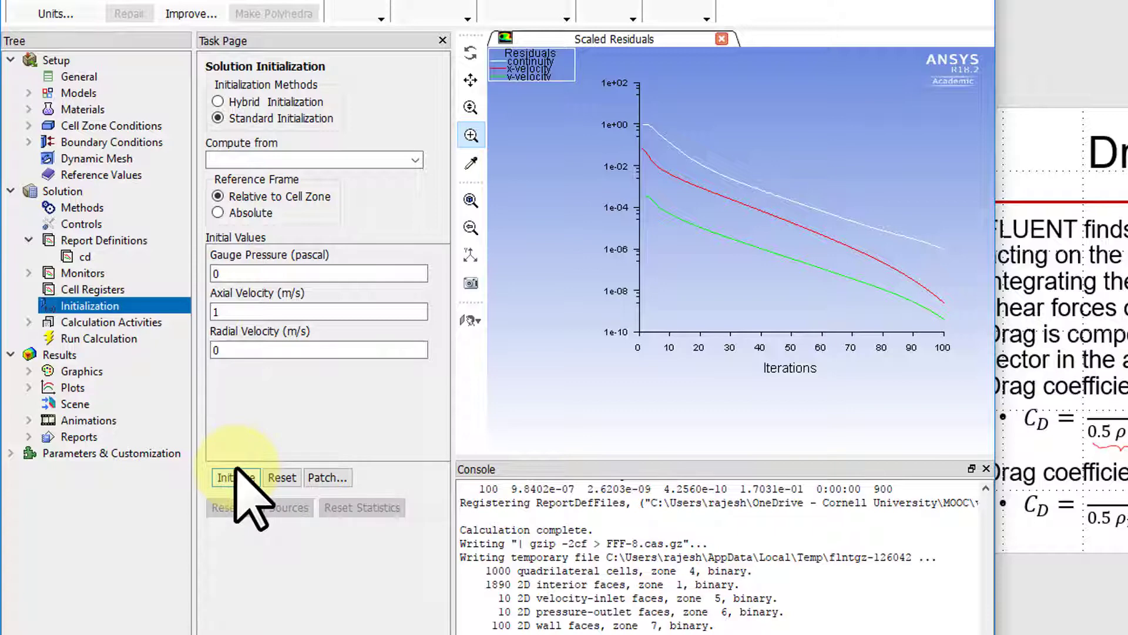
click(87, 340)
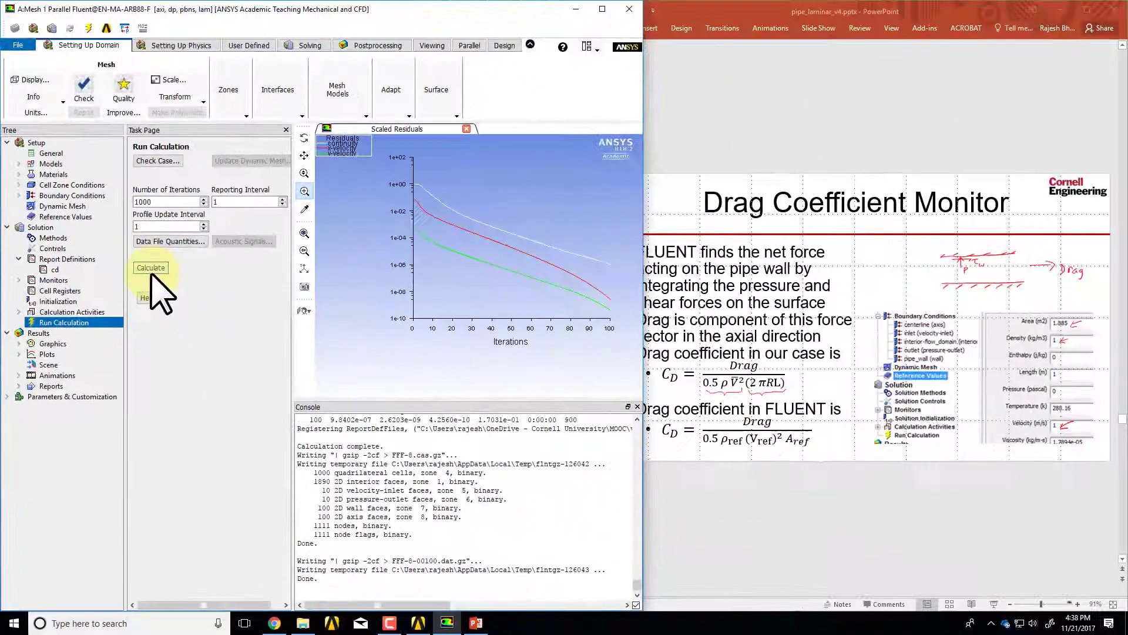
click(151, 268)
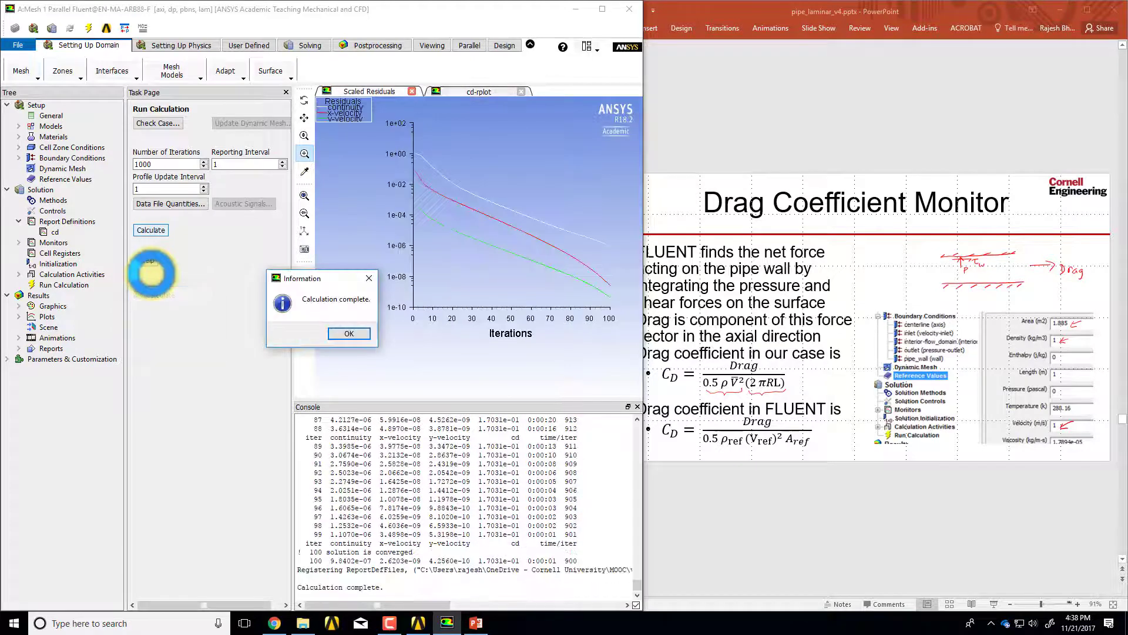
click(349, 334)
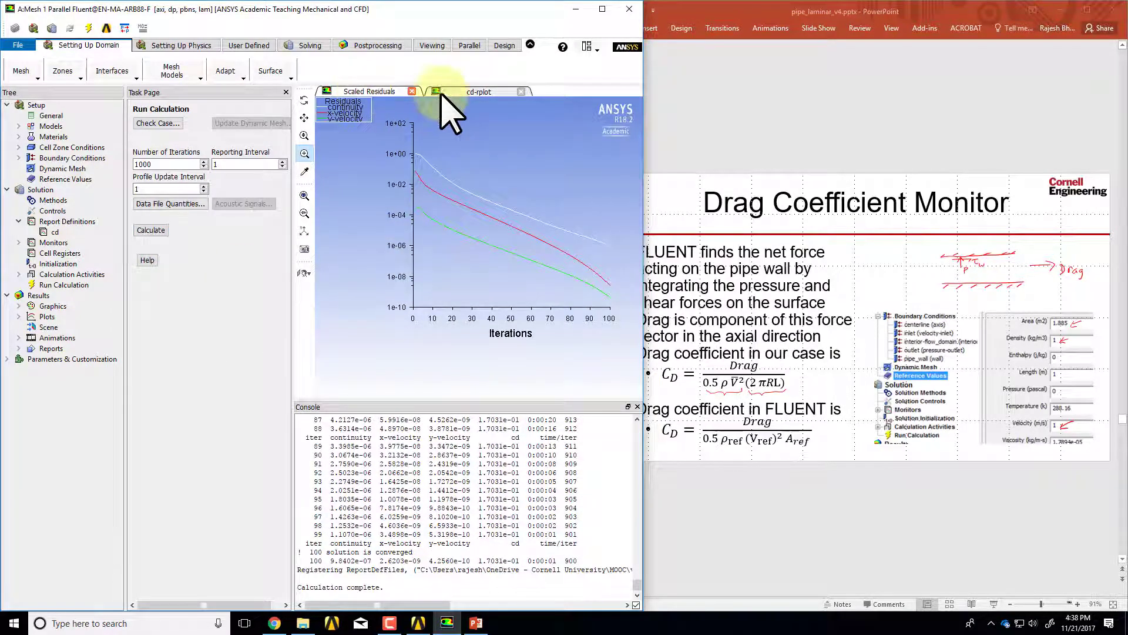
- Display the cd-rplot and scroll the console to confirm cd levels off near 0.17
click(479, 92)
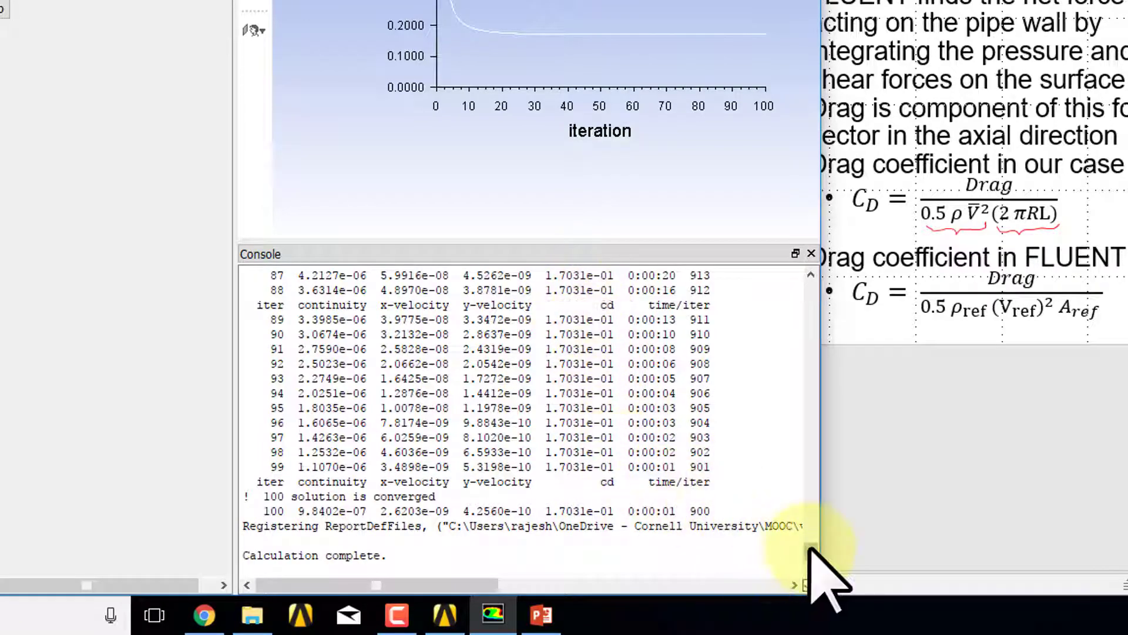
scroll(809, 550, up, 20)
scroll(810, 546, down, 20)
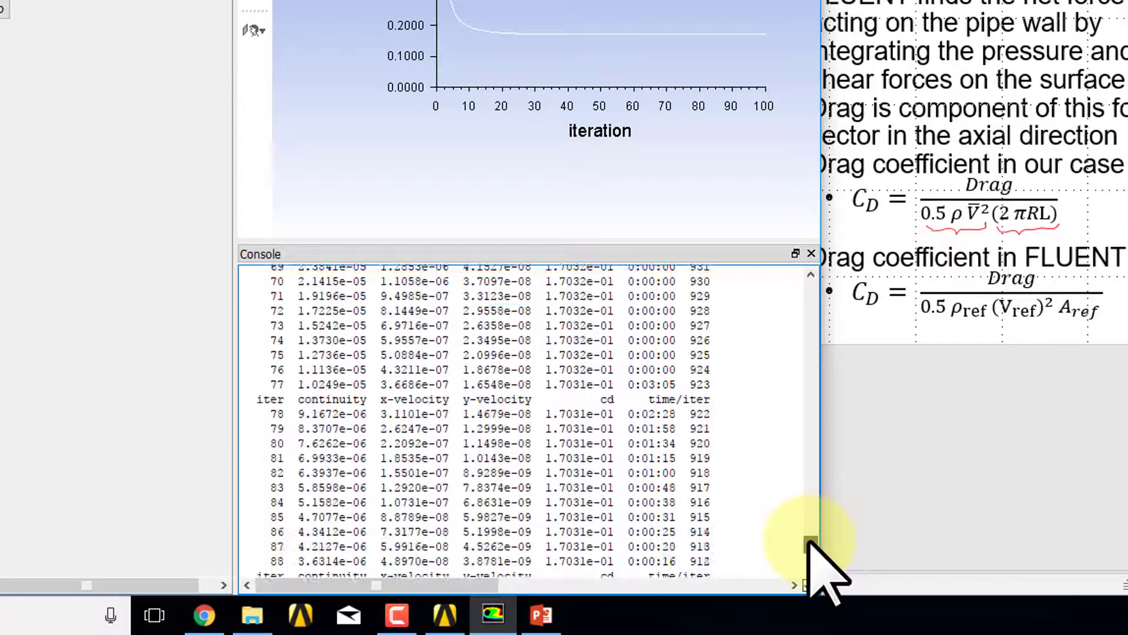
drag(809, 544, 811, 559)
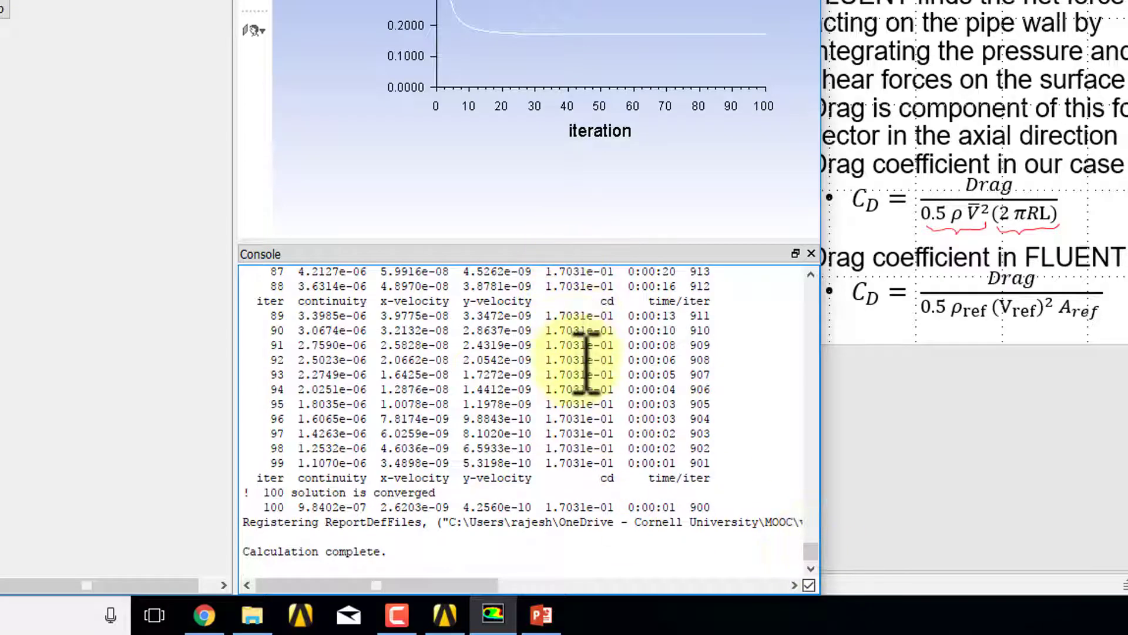
scroll(570, 394, up, 2)
scroll(576, 423, down, 2)
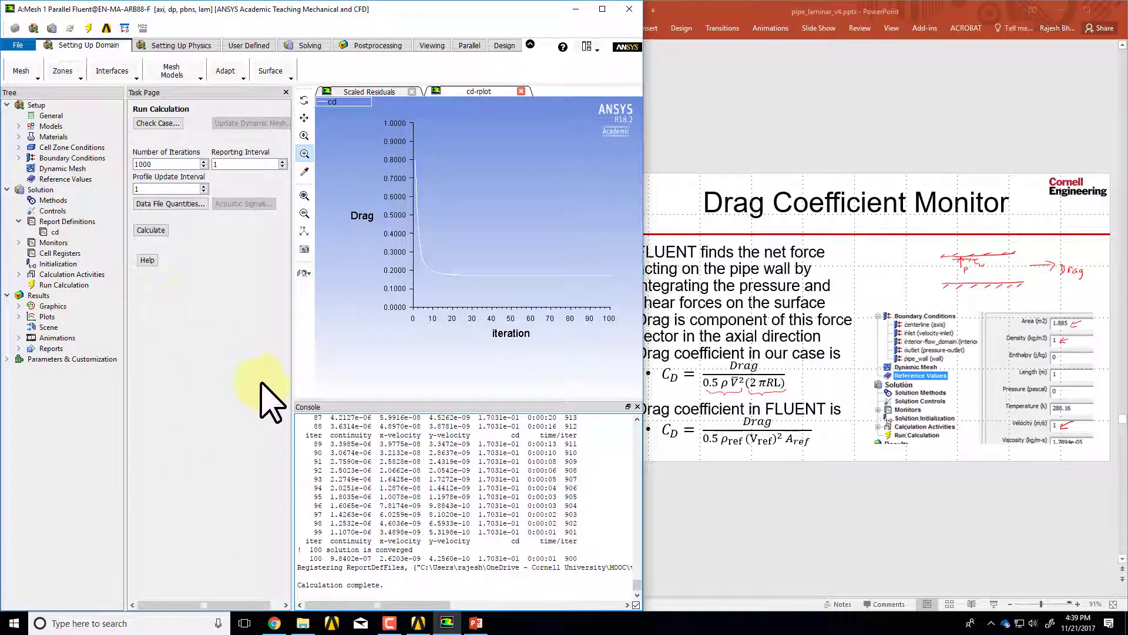
- Open the cd-rfile settings under Monitors > Report Files and read the cd-rfile.out path
click(18, 242)
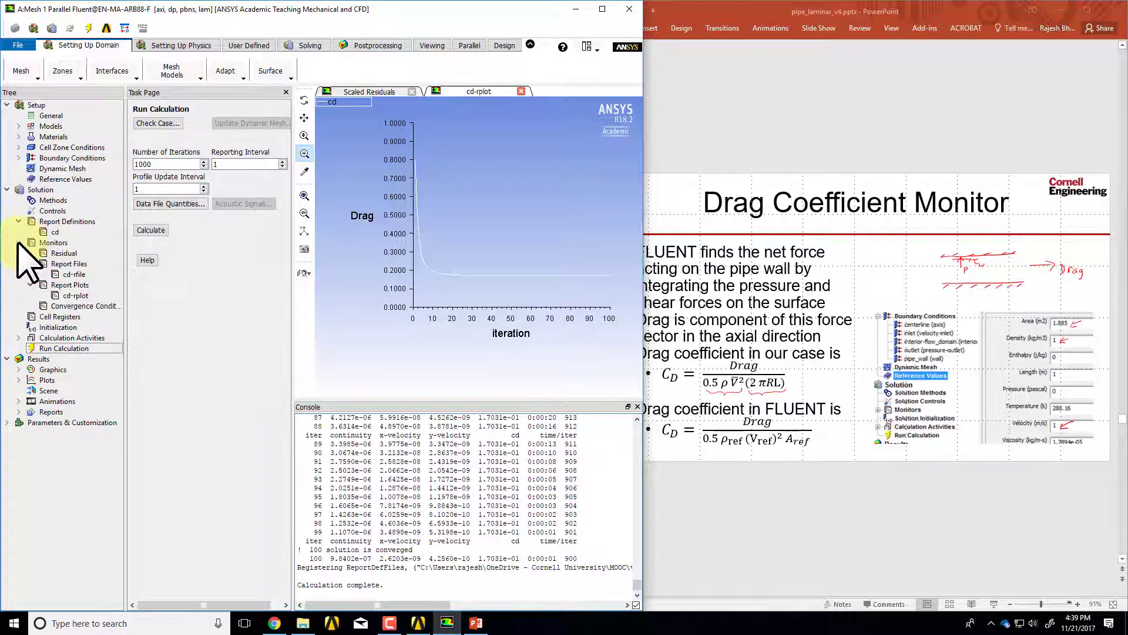
double_click(76, 275)
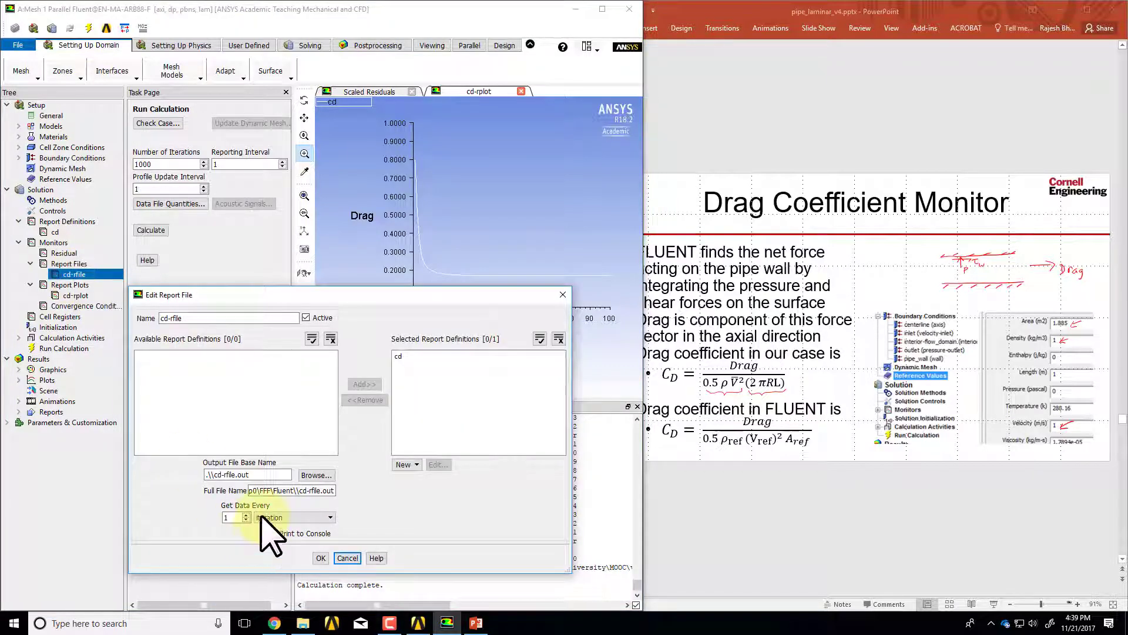
drag(301, 494, 373, 496)
click(300, 494)
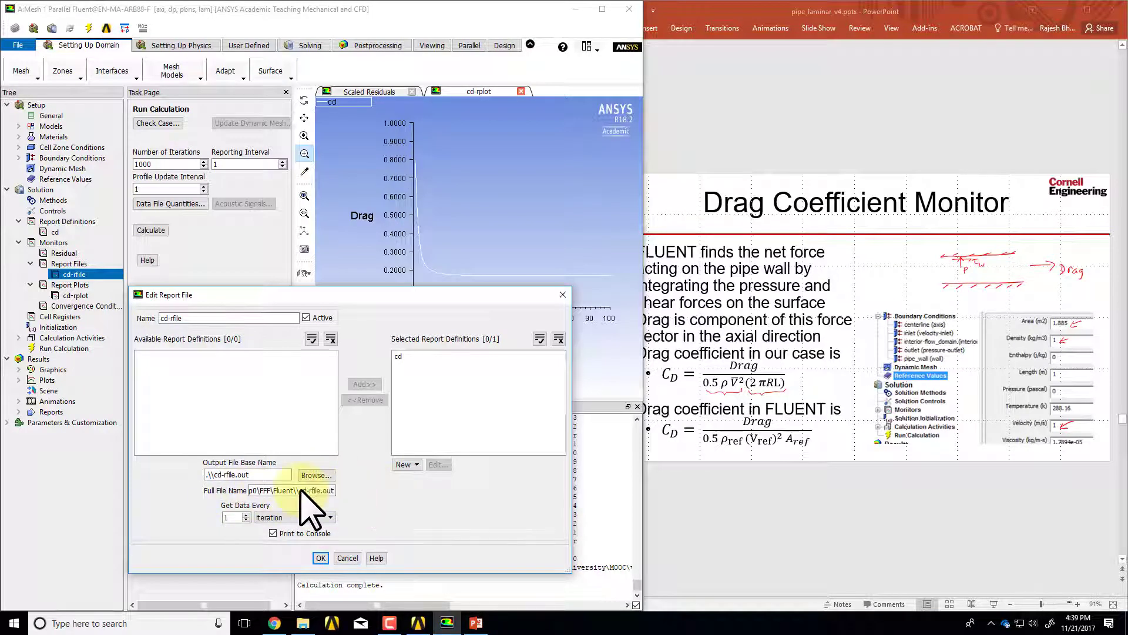
click(302, 623)
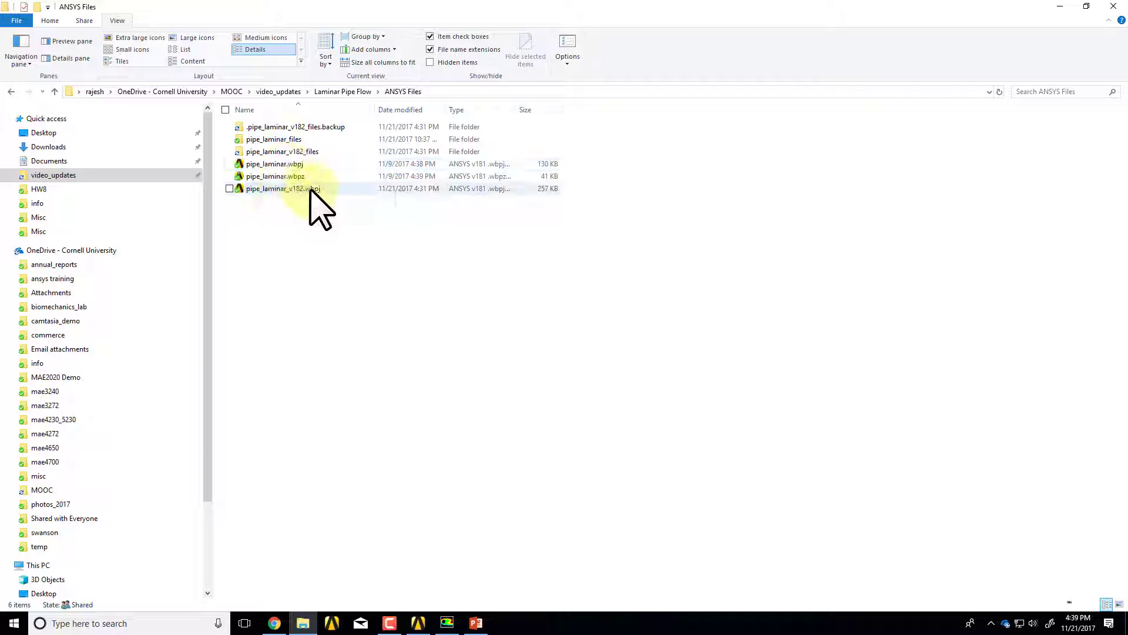
- Browse pipe_laminar_v182_files > dp0 > FFF > Fluent to find cd-rfile.out
double_click(312, 151)
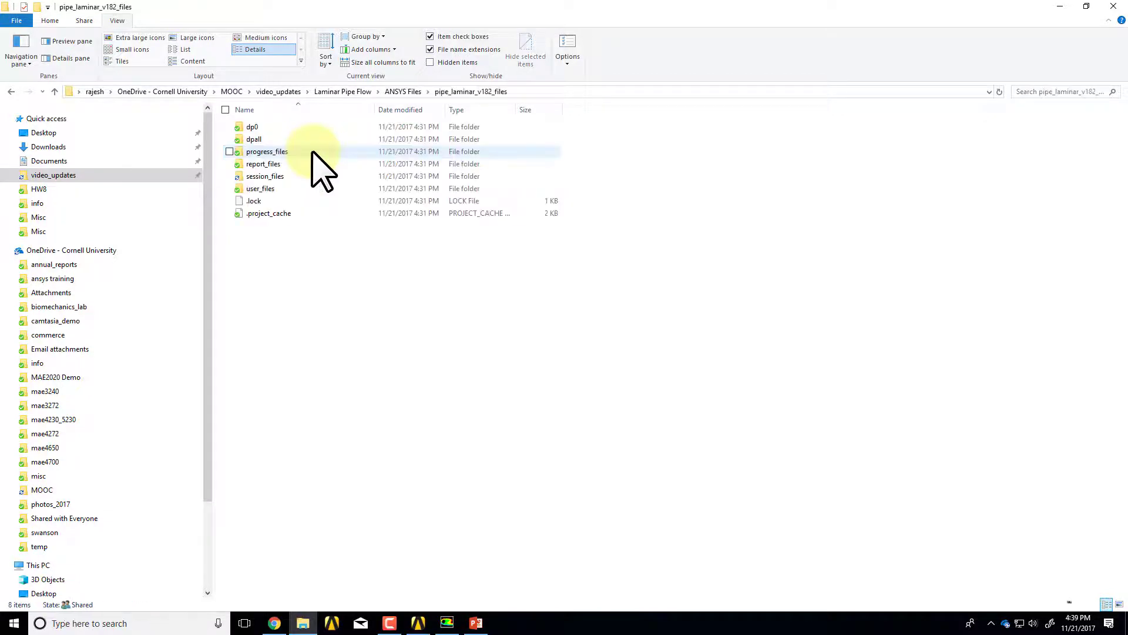
double_click(270, 127)
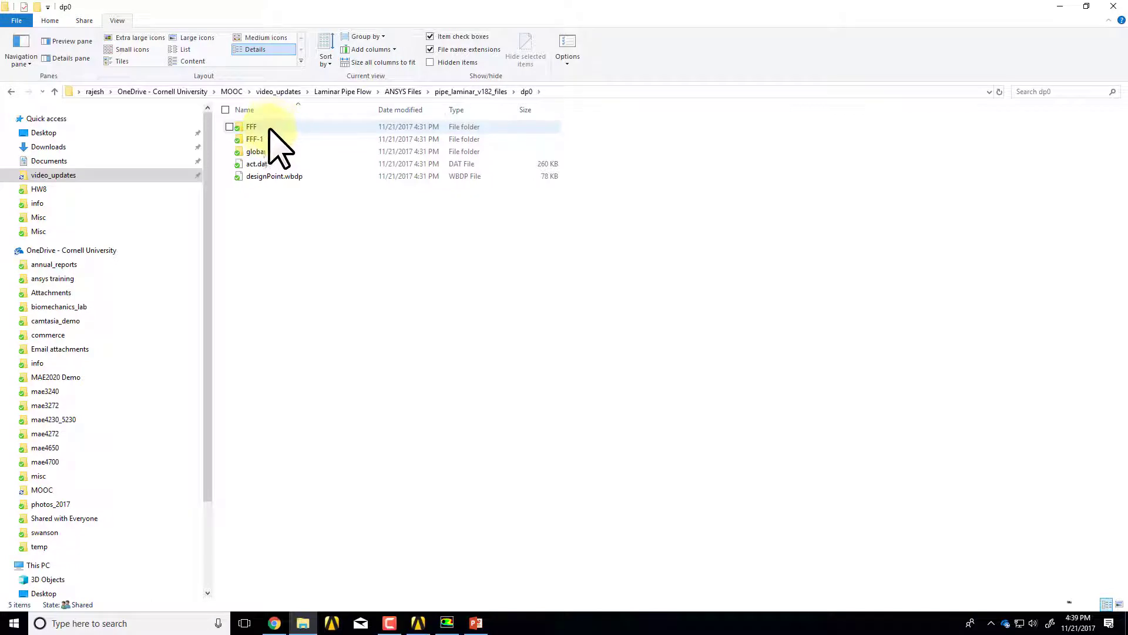
double_click(268, 128)
double_click(268, 139)
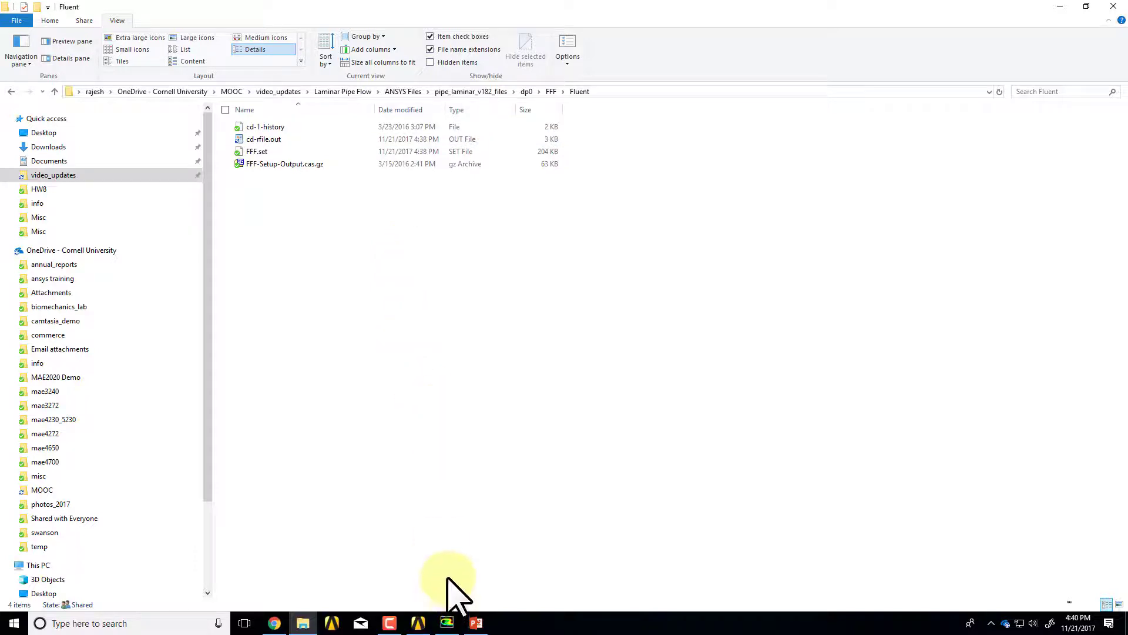
- Switch back to the Fluent window showing the cd-rfile report file settings
click(447, 624)
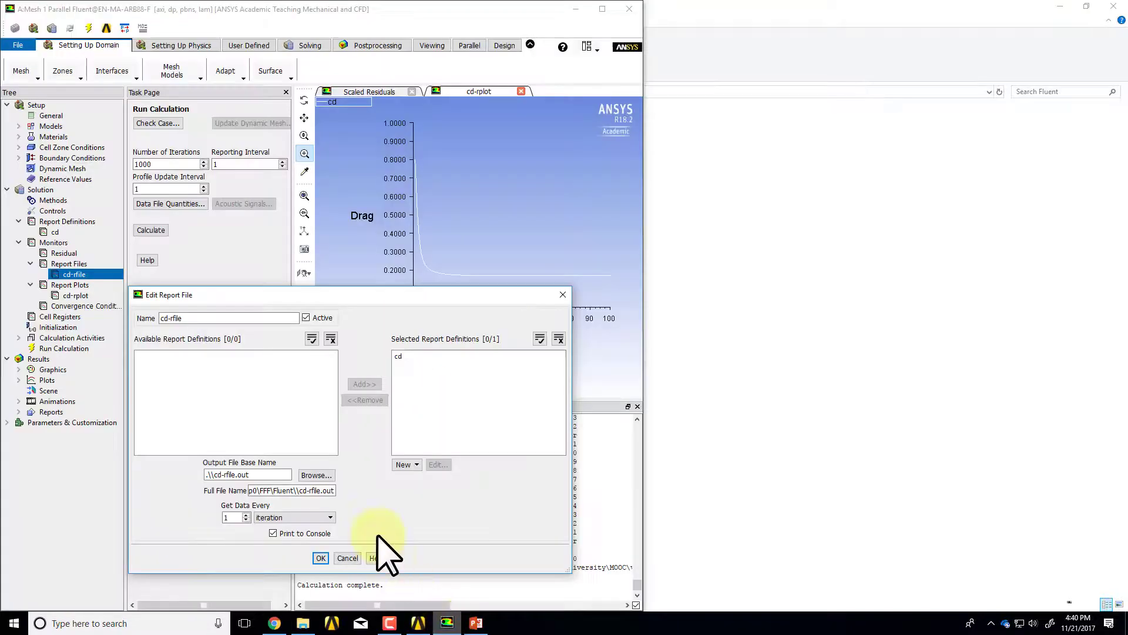